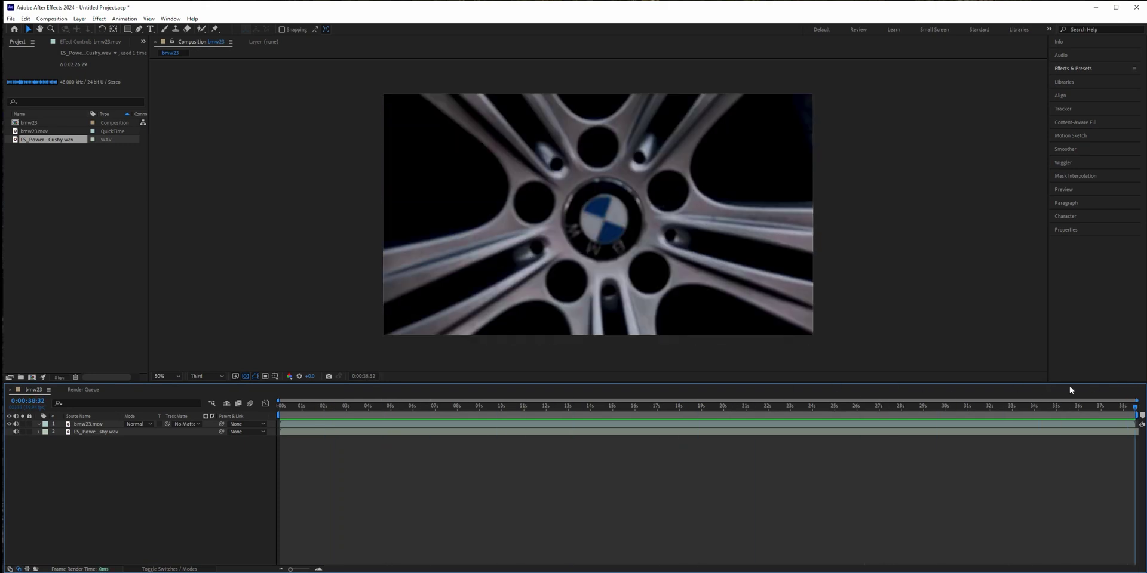
Try enabling time remapping on the bmw23.mov layer from the start of the composition.
{"action": "left_click_drag", "start_coordinate": [357, 435], "coordinate": [281, 416]}
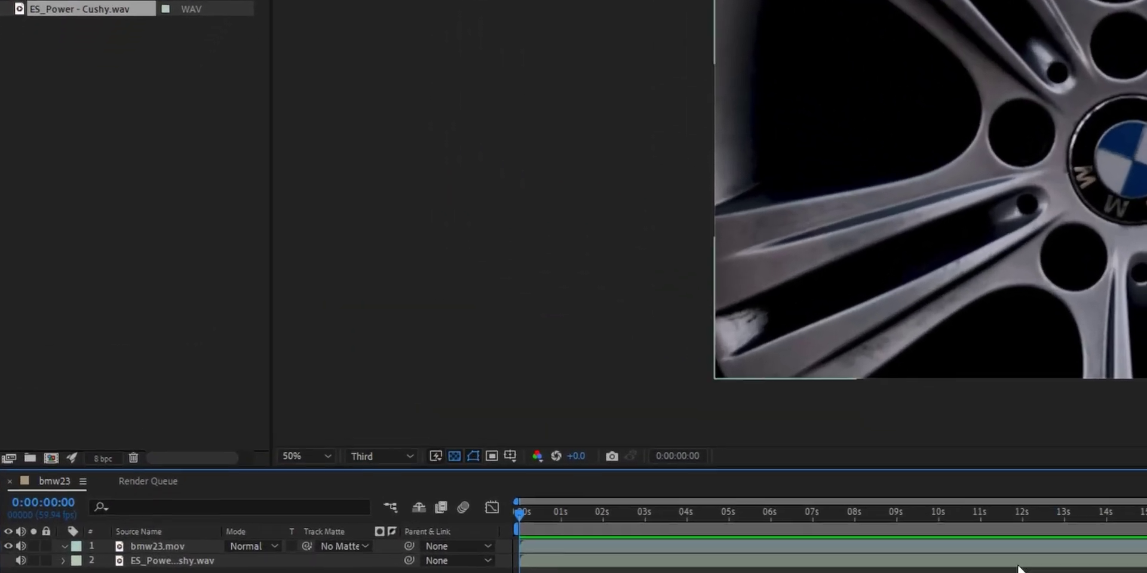
{"action": "right_click", "coordinate": [154, 548]}
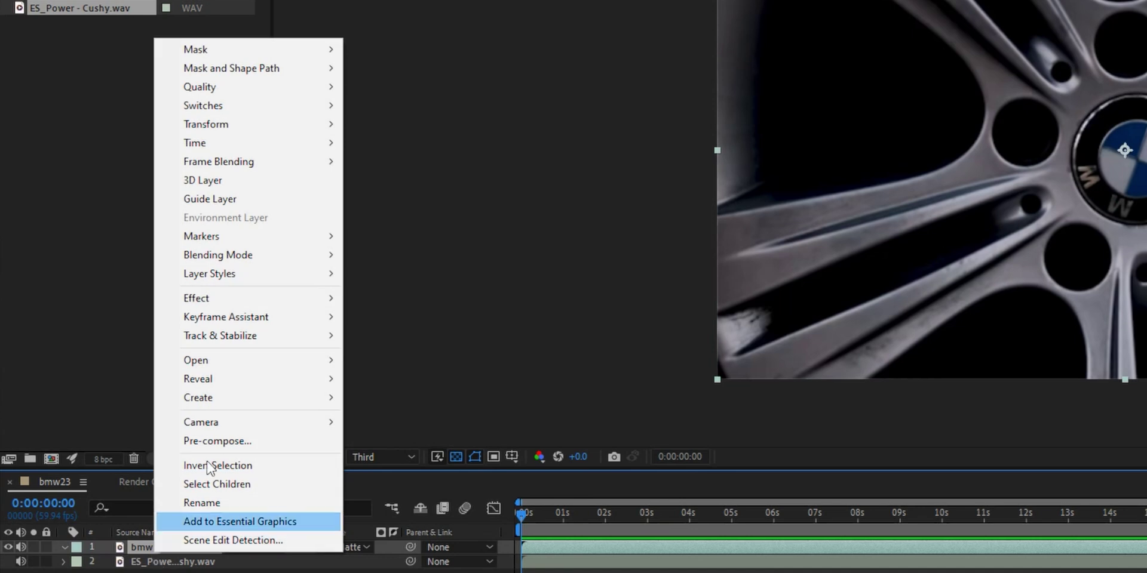
{"action": "mouse_move", "coordinate": [294, 143]}
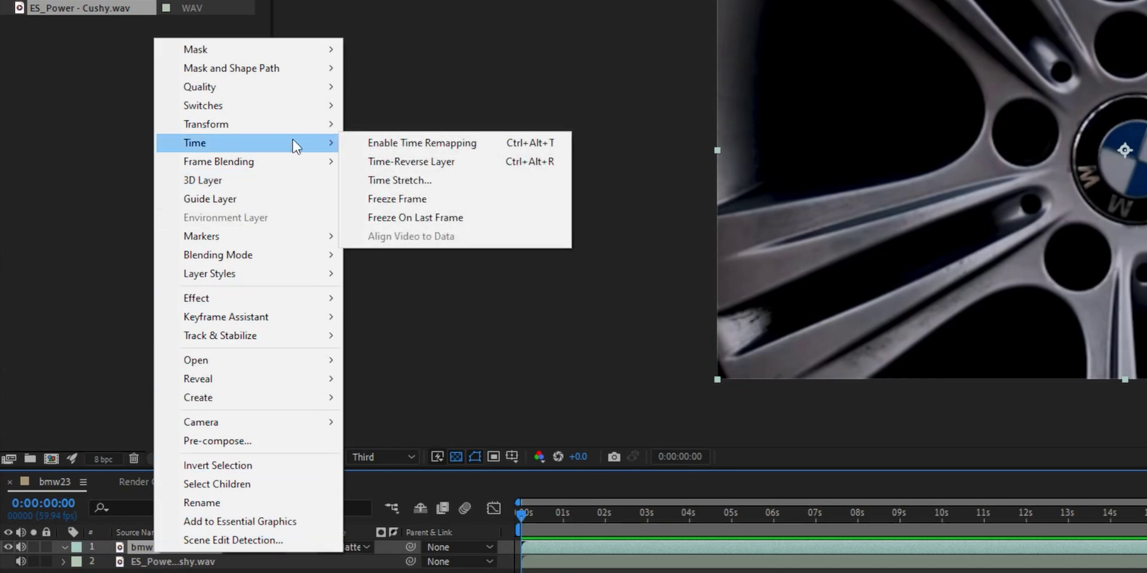
{"action": "left_click", "coordinate": [442, 142]}
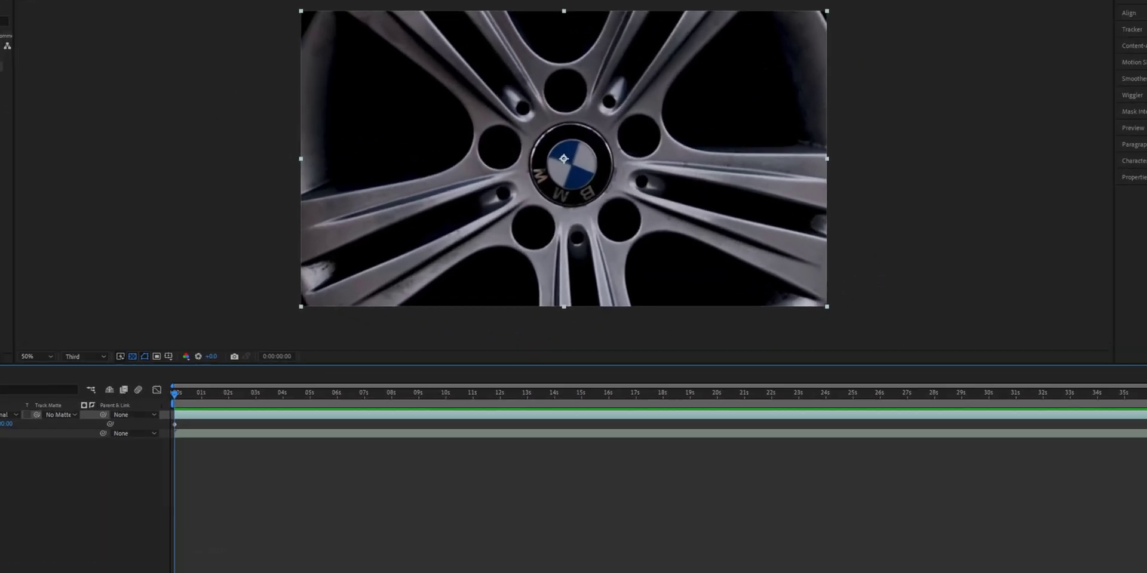
{"action": "left_click_drag", "start_coordinate": [1136, 432], "coordinate": [291, 430]}
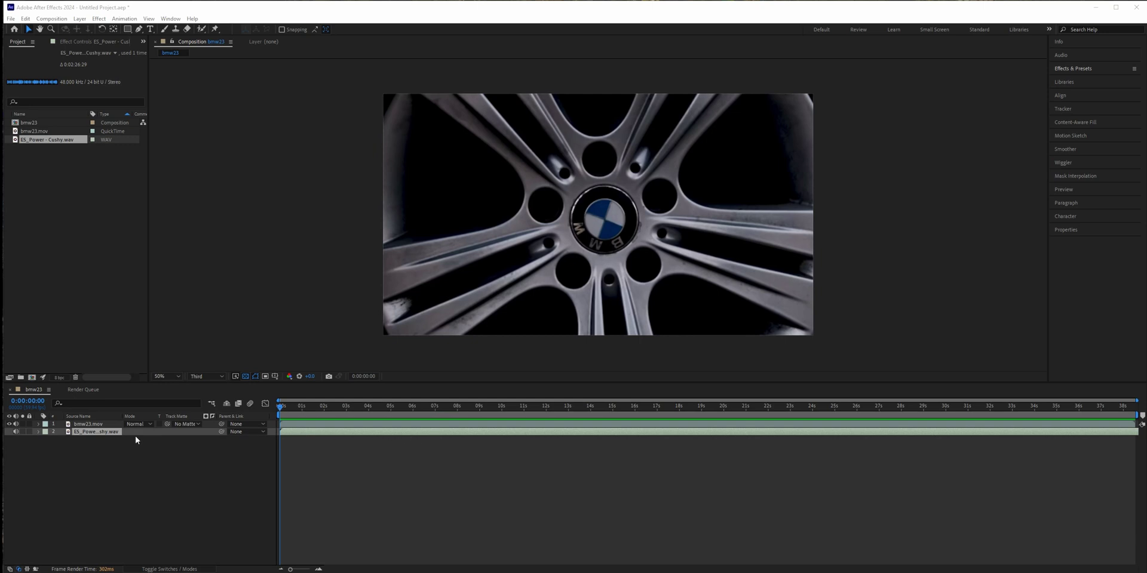
Display the audio waveform of the ES_Power - Cushy.wav layer in the timeline.
{"action": "left_click", "coordinate": [99, 433]}
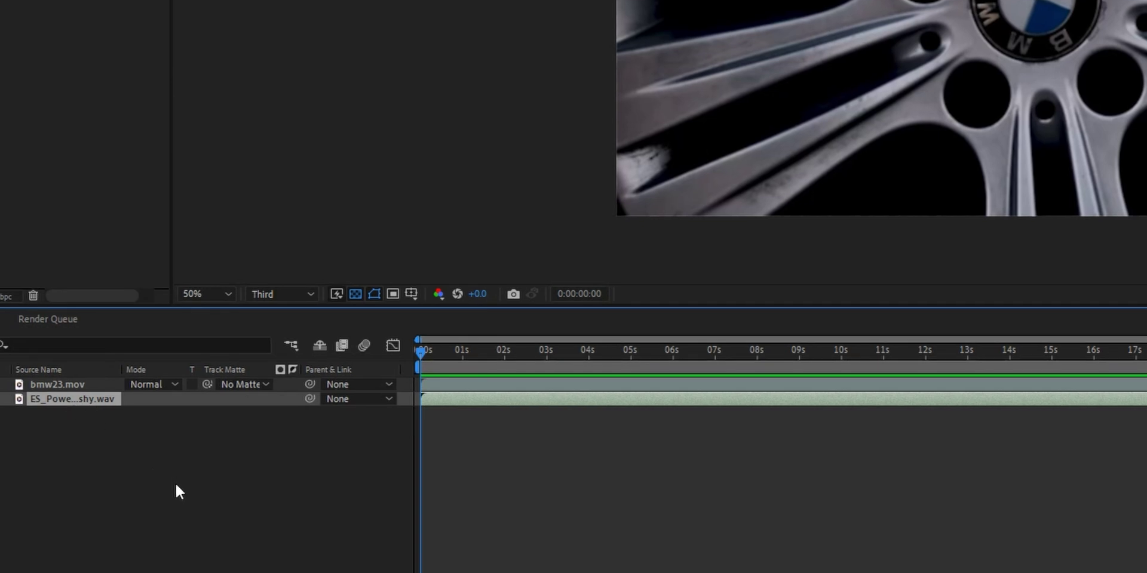
{"action": "key", "text": "l"}
{"action": "key", "text": "l"}
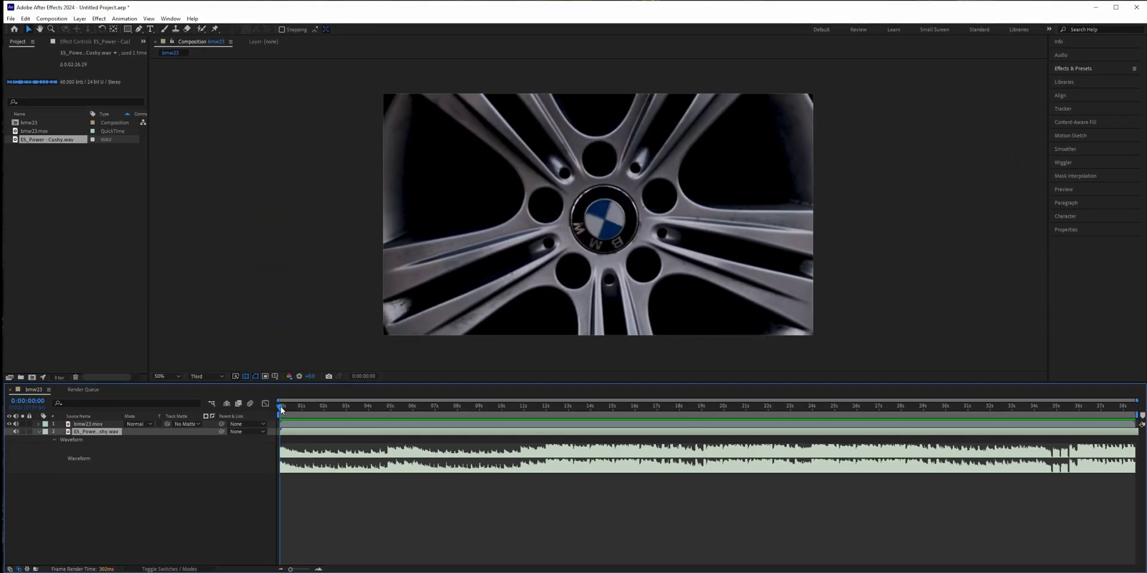
Add composition marker 1 at 0:00:00:31 and marker 2 at 0:00:01:18 to match the music beats, then return to the start.
{"action": "left_click_drag", "start_coordinate": [280, 406], "coordinate": [292, 406]}
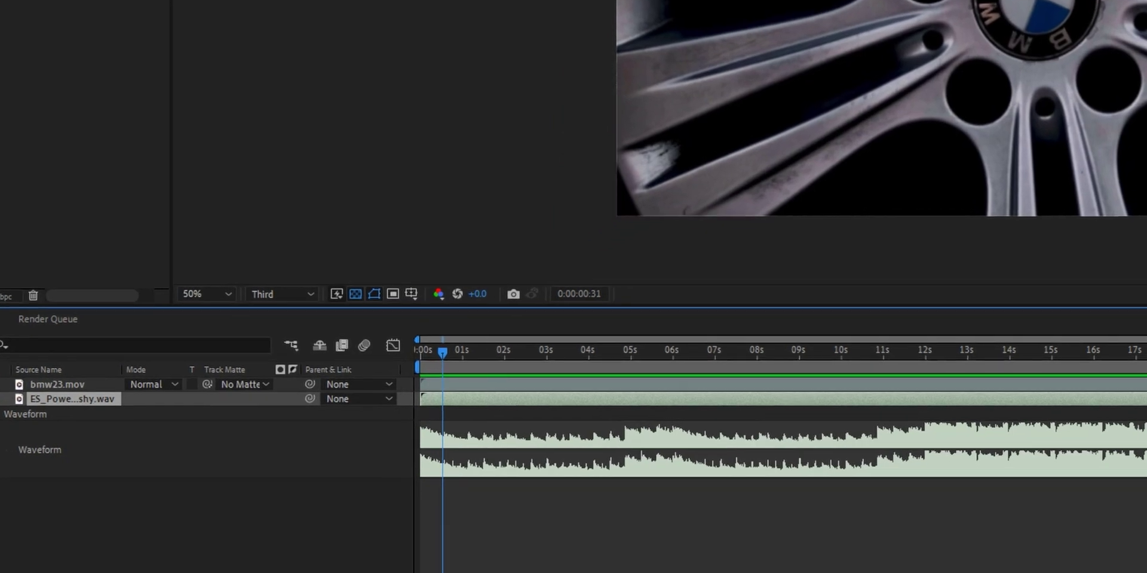
{"action": "key", "text": "shift+1"}
{"action": "left_click_drag", "start_coordinate": [447, 351], "coordinate": [475, 350]}
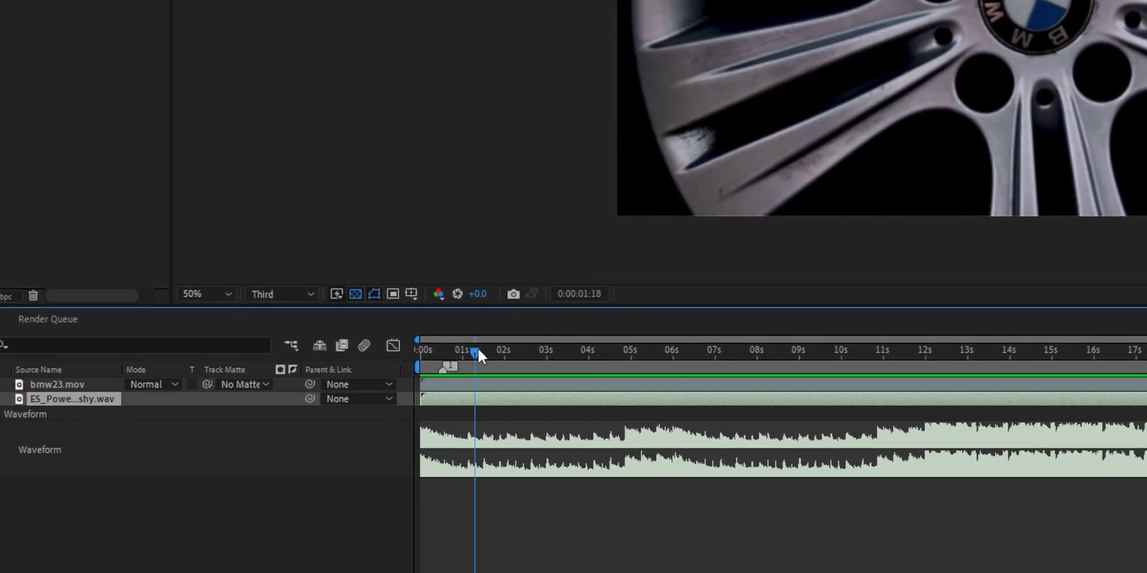
{"action": "key", "text": "KP_Multiply"}
{"action": "key", "text": "Home"}
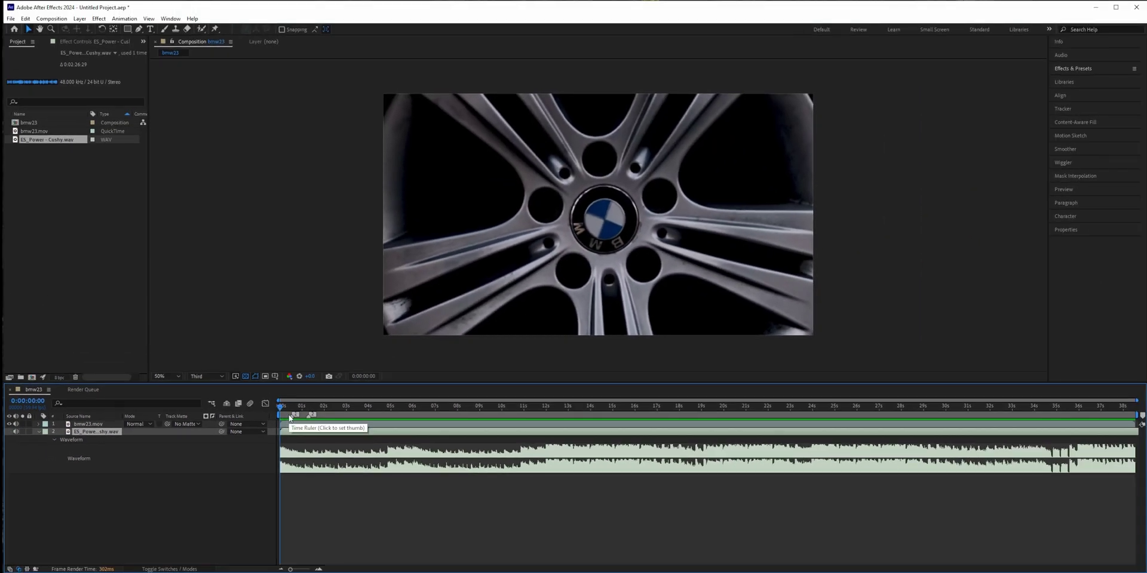
Enable time remapping on the bmw23.mov layer and set its Time Remap value at the start to 0:00:08:39.
{"action": "left_click", "coordinate": [91, 424]}
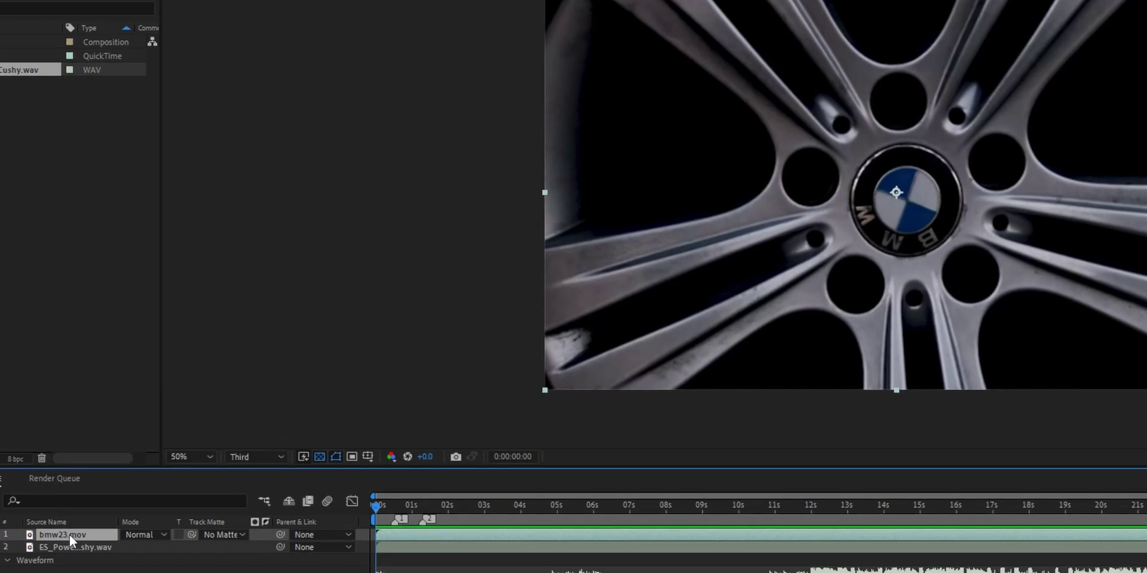
{"action": "right_click", "coordinate": [69, 535]}
{"action": "mouse_move", "coordinate": [220, 184]}
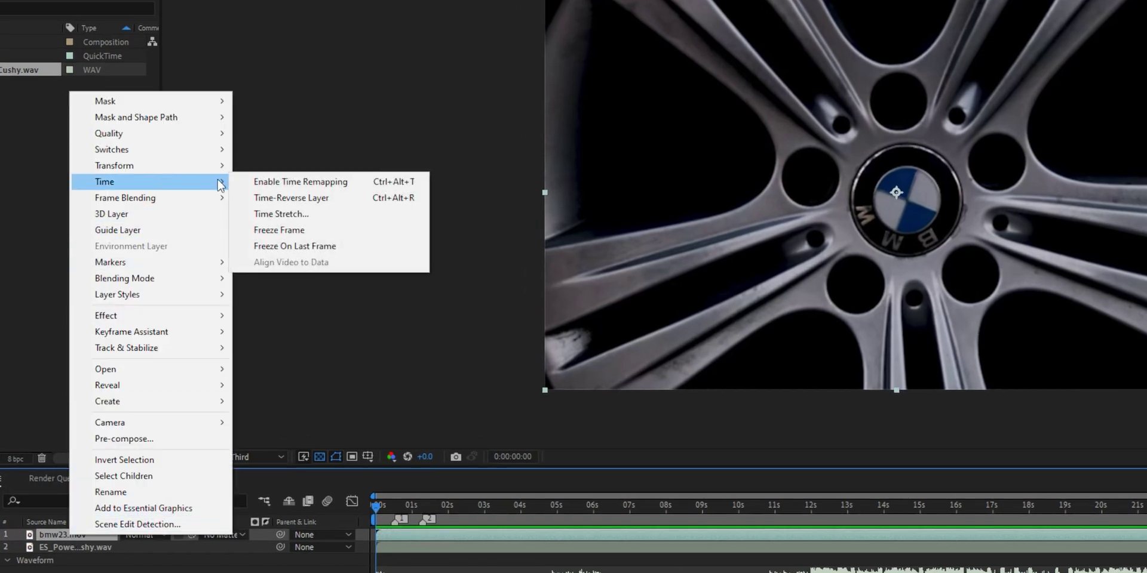
{"action": "left_click", "coordinate": [294, 182]}
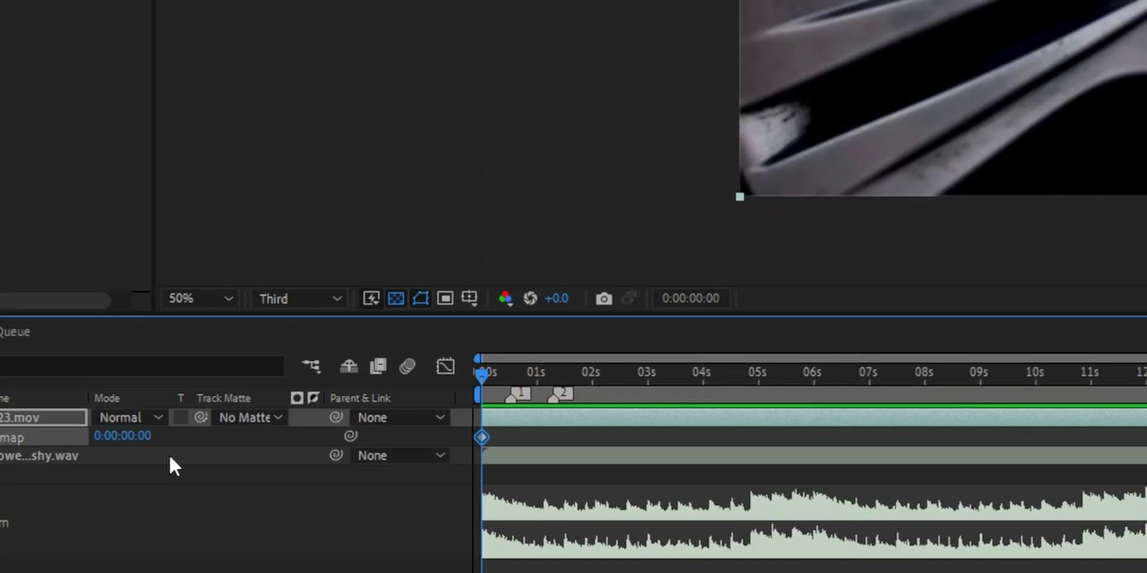
{"action": "left_click_drag", "start_coordinate": [105, 436], "coordinate": [865, 423]}
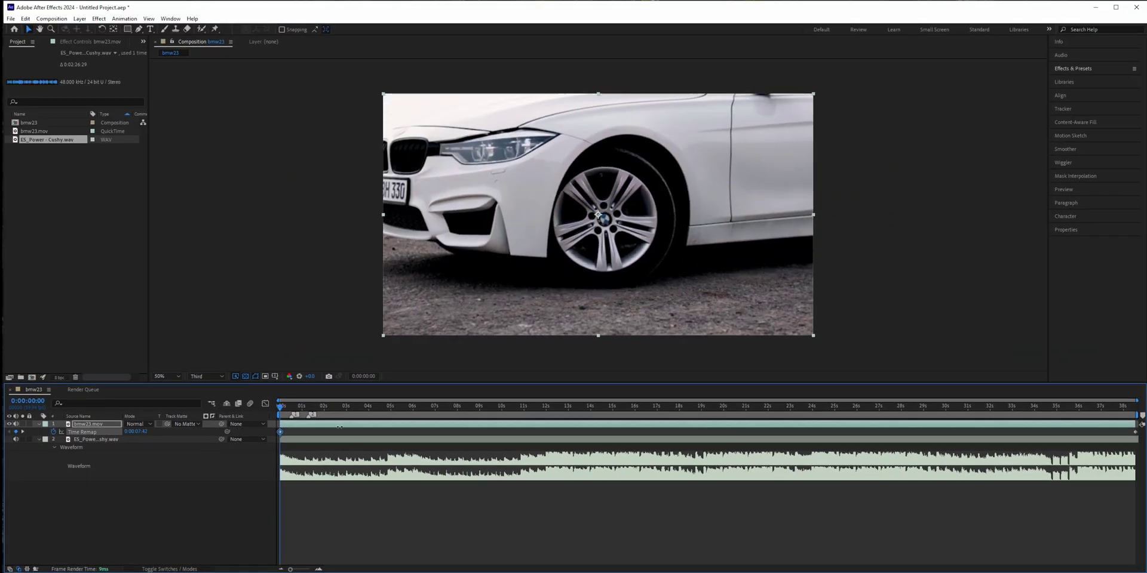
{"action": "left_click_drag", "start_coordinate": [338, 426], "coordinate": [358, 429]}
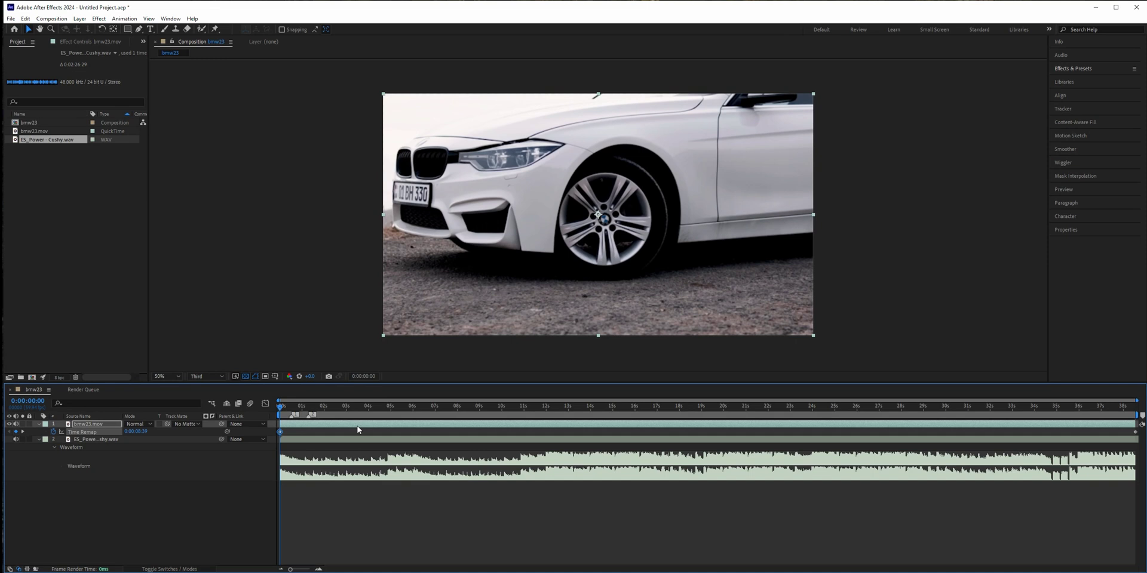
At marker 1, set the bmw23.mov layer's Time Remap value to 0:00:19:57.
{"action": "left_click", "coordinate": [291, 409]}
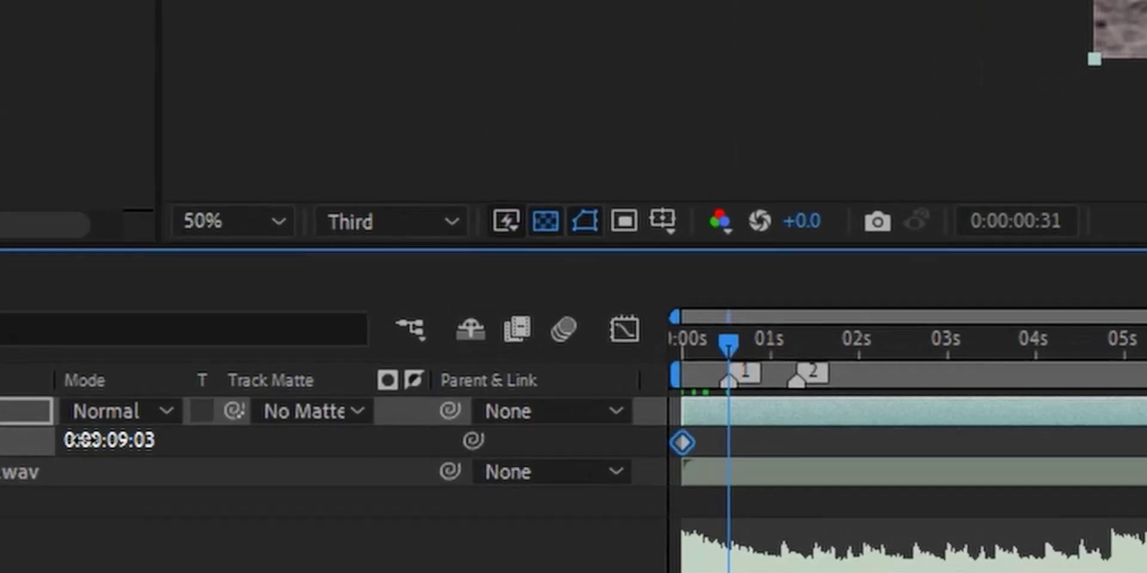
{"action": "left_click_drag", "start_coordinate": [149, 440], "coordinate": [1135, 421]}
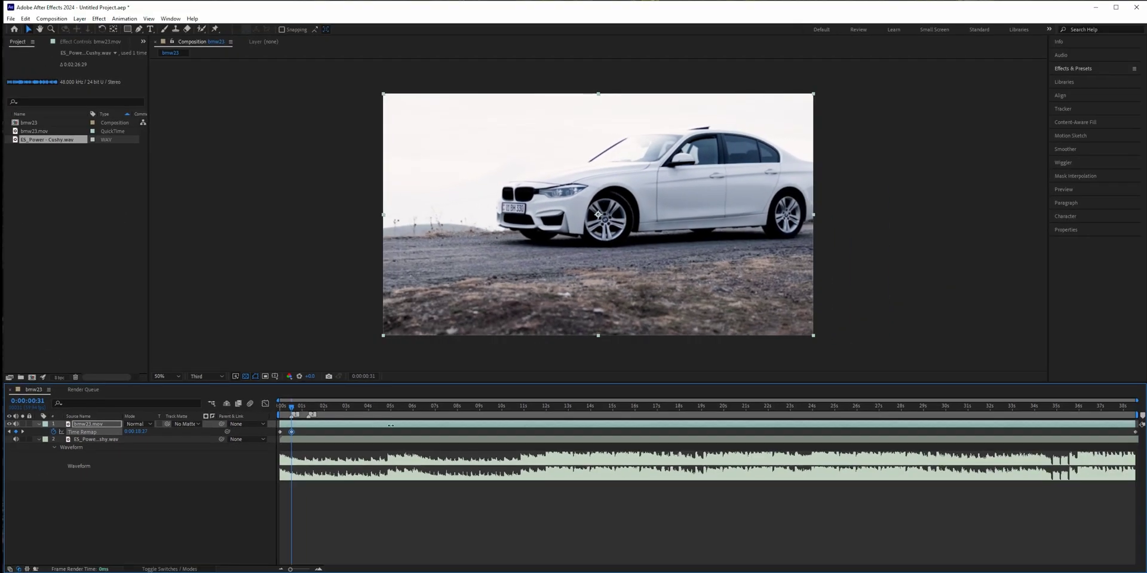
{"action": "left_click_drag", "start_coordinate": [390, 425], "coordinate": [417, 429]}
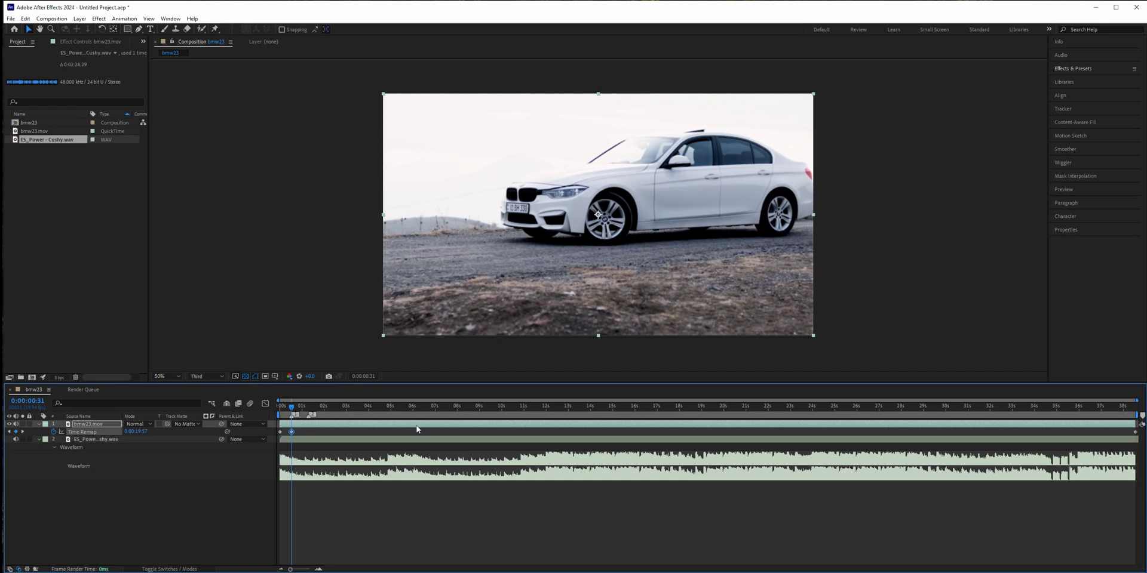
Split the bmw23.mov layer at marker 1 and delete the part after the marker.
{"action": "left_click", "coordinate": [346, 429]}
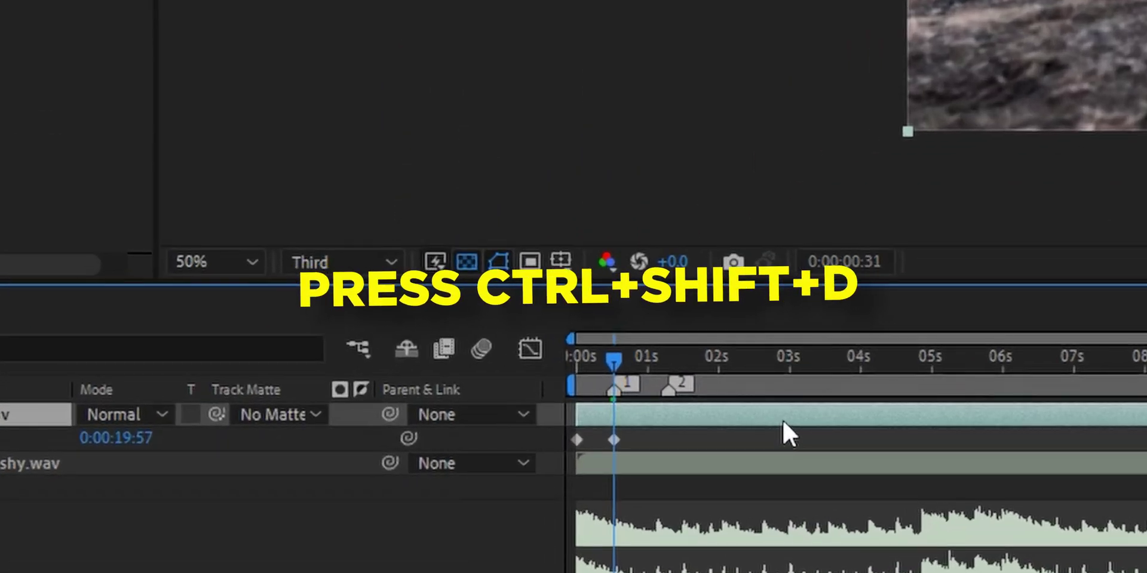
{"action": "key", "text": "ctrl+shift+d"}
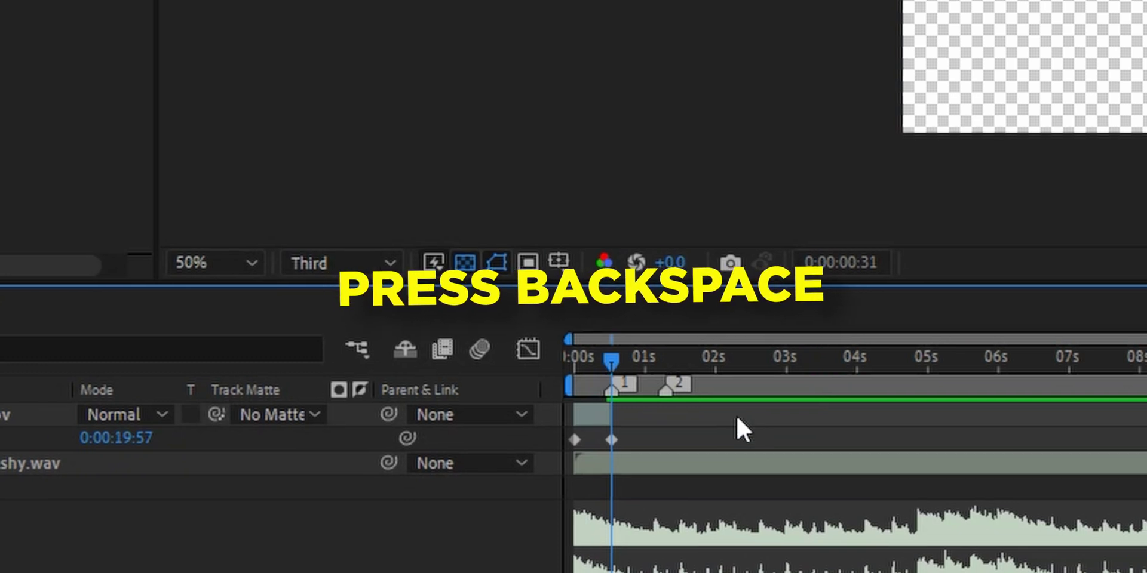
{"action": "key", "text": "BackSpace"}
Scrub through the shortened clip and delete the leftover Time Remap keyframe at the end of the composition.
{"action": "mouse_move", "coordinate": [604, 360]}
{"action": "left_mouse_down"}
{"action": "mouse_move", "coordinate": [573, 360]}
{"action": "mouse_move", "coordinate": [606, 372]}
{"action": "left_mouse_up"}
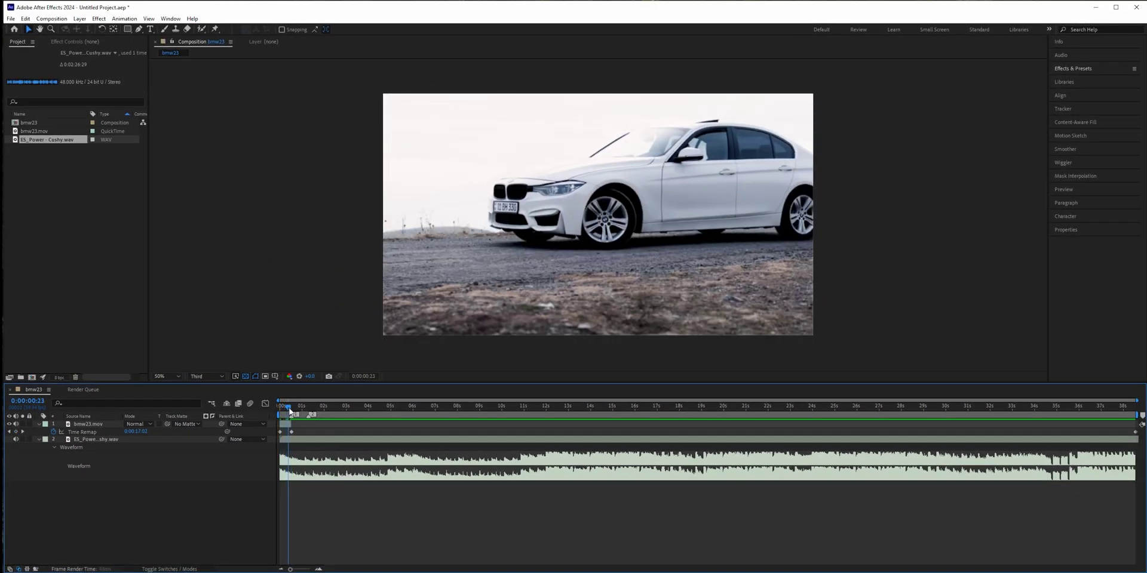
{"action": "mouse_move", "coordinate": [289, 408]}
{"action": "left_mouse_down"}
{"action": "mouse_move", "coordinate": [274, 408]}
{"action": "mouse_move", "coordinate": [291, 409]}
{"action": "left_mouse_up"}
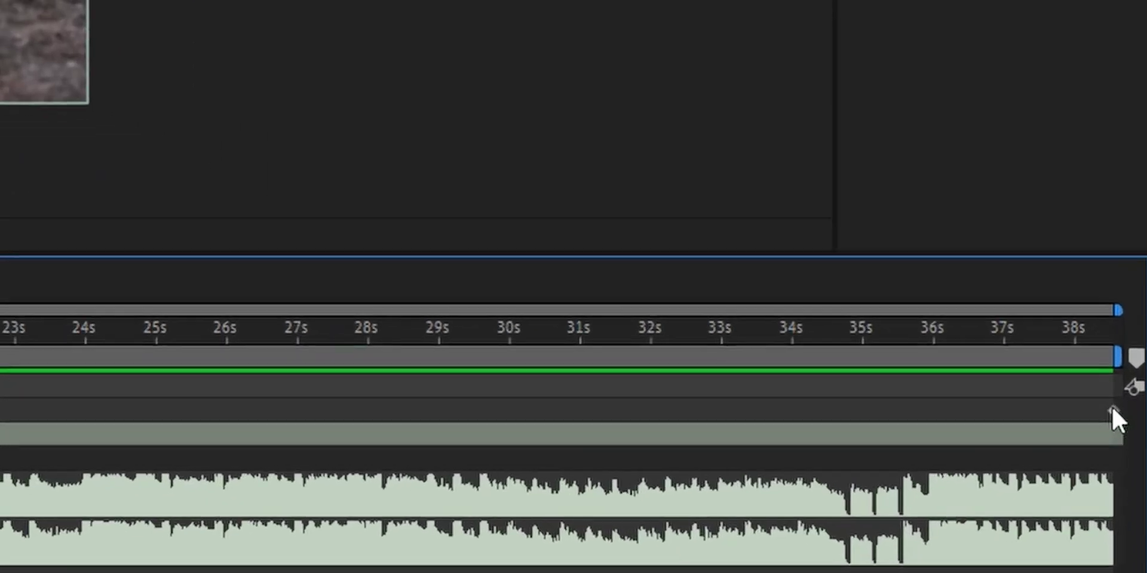
{"action": "left_click", "coordinate": [1130, 428]}
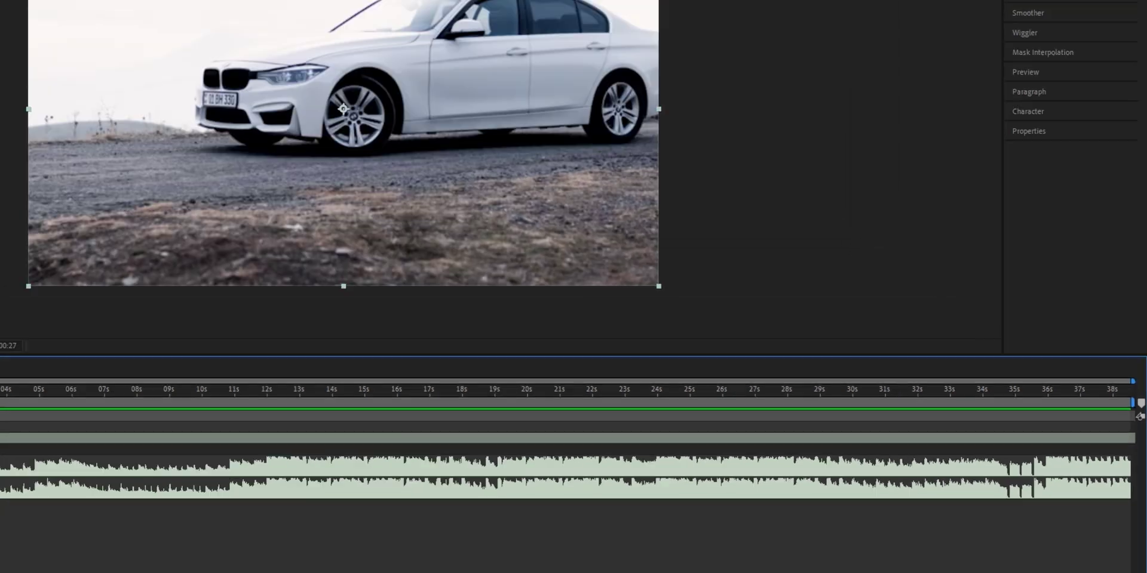
Apply Easy Ease to both Time Remap keyframes of the bmw23.mov layer.
{"action": "key", "text": "Home"}
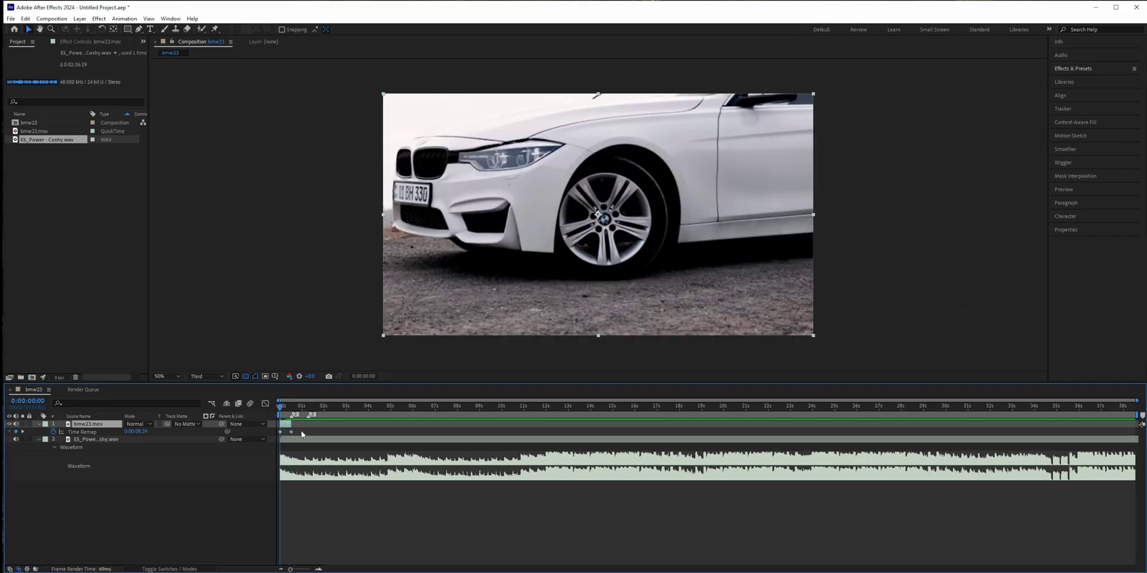
{"action": "left_click_drag", "start_coordinate": [302, 434], "coordinate": [271, 436]}
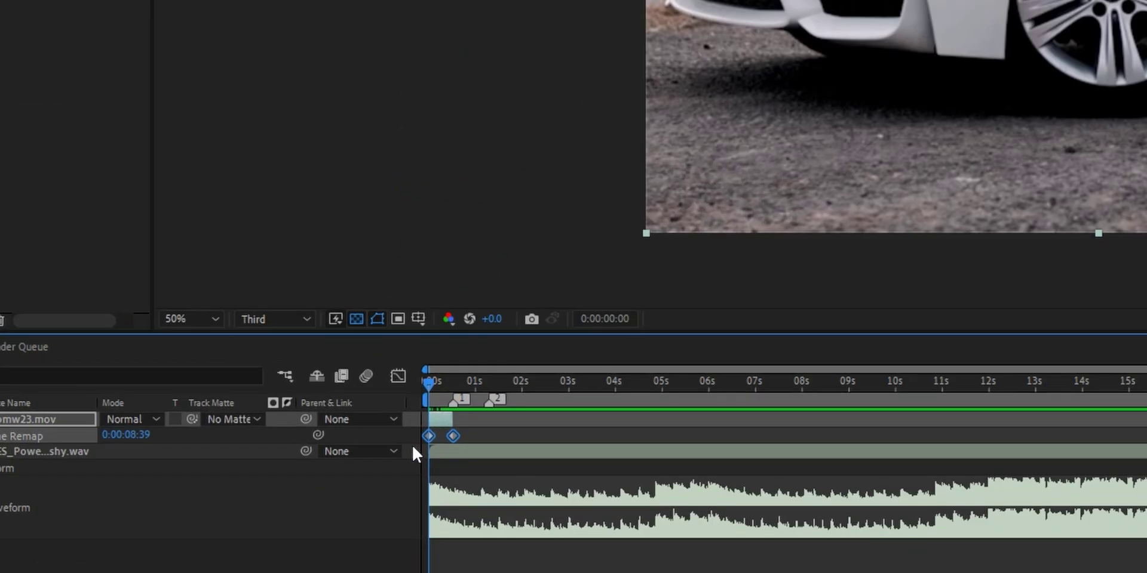
{"action": "key", "text": "F9"}
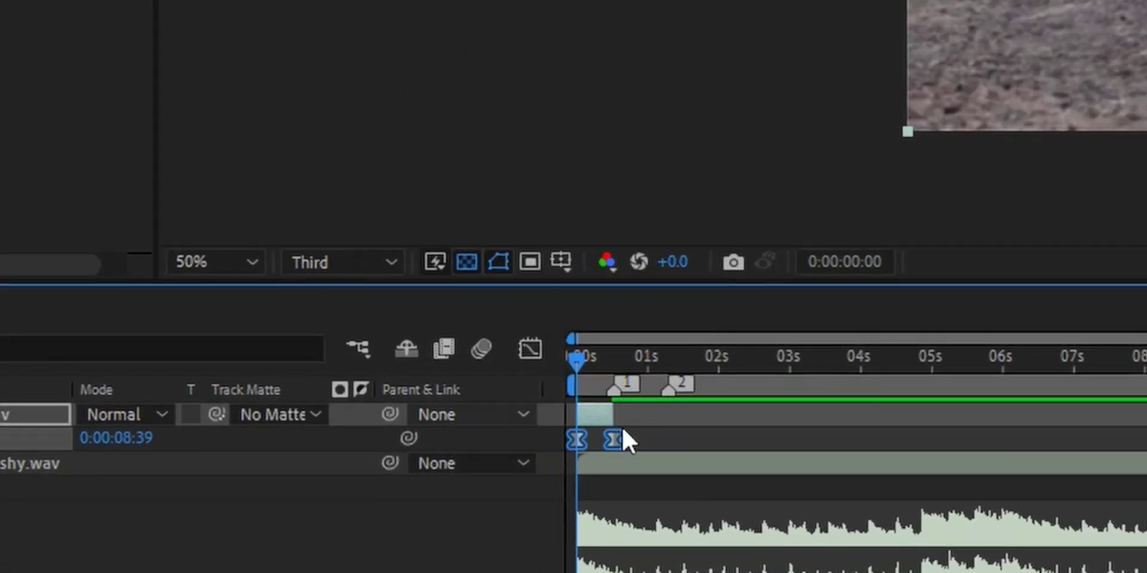
Open the Time Remap value graph in the Graph Editor and fit the whole curve to the view.
{"action": "left_click", "coordinate": [528, 355]}
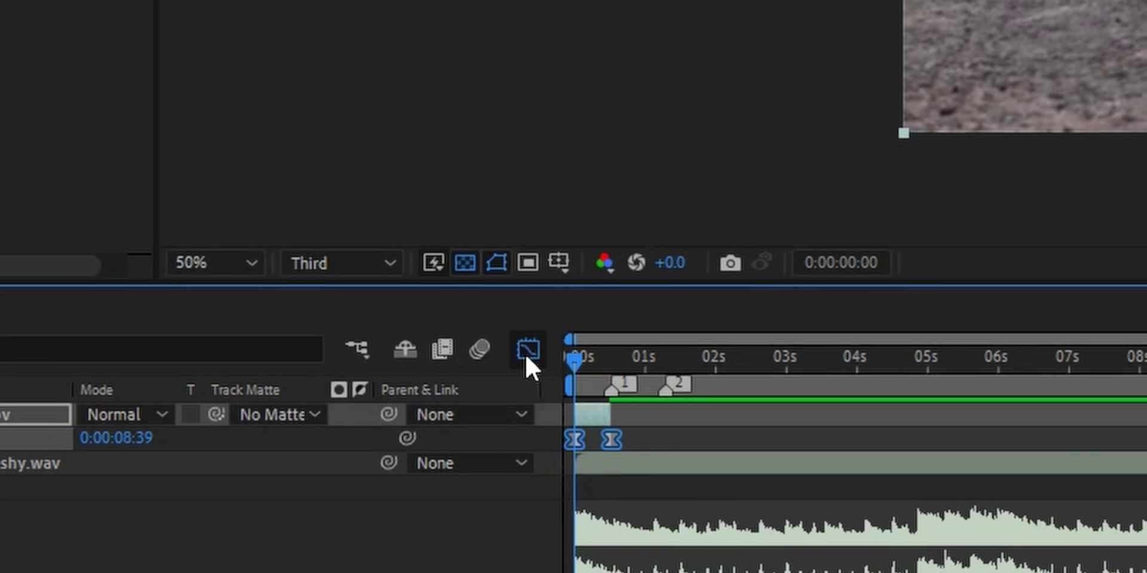
{"action": "right_click", "coordinate": [369, 481]}
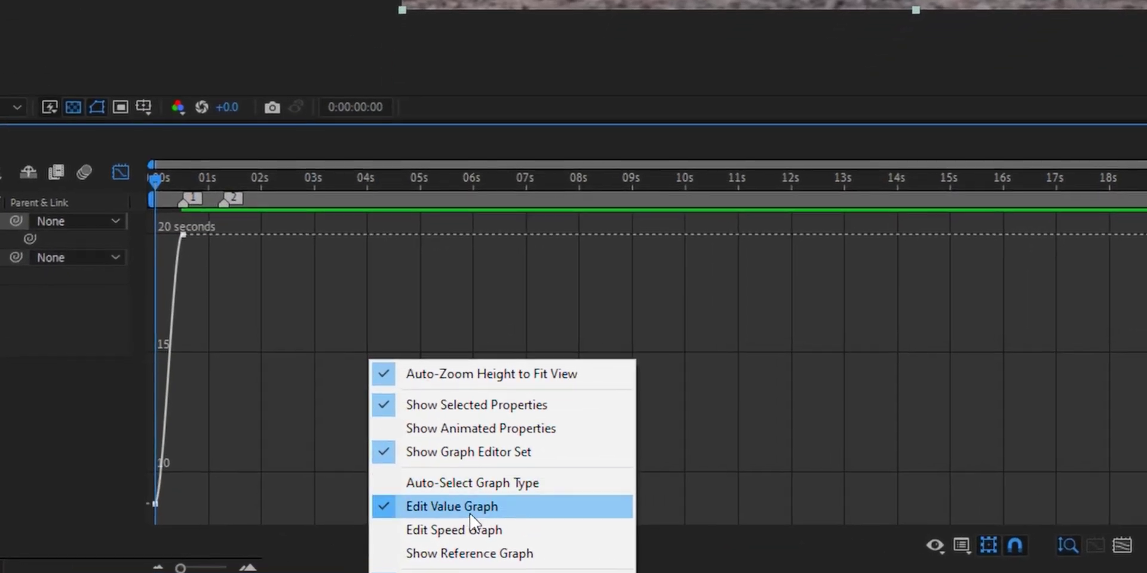
{"action": "left_click", "coordinate": [271, 454]}
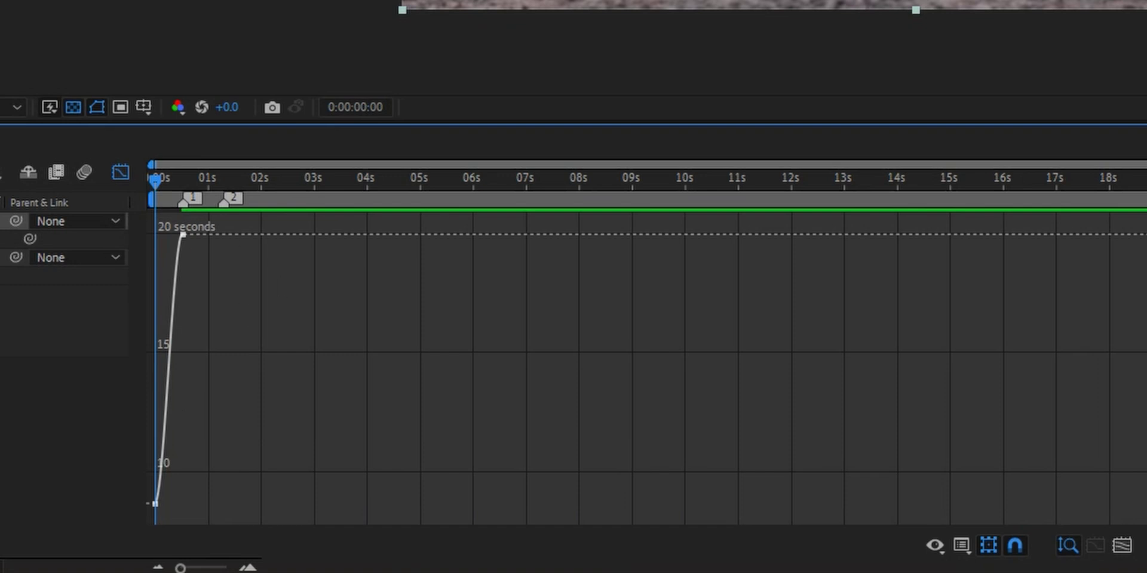
{"action": "left_click", "coordinate": [1122, 547]}
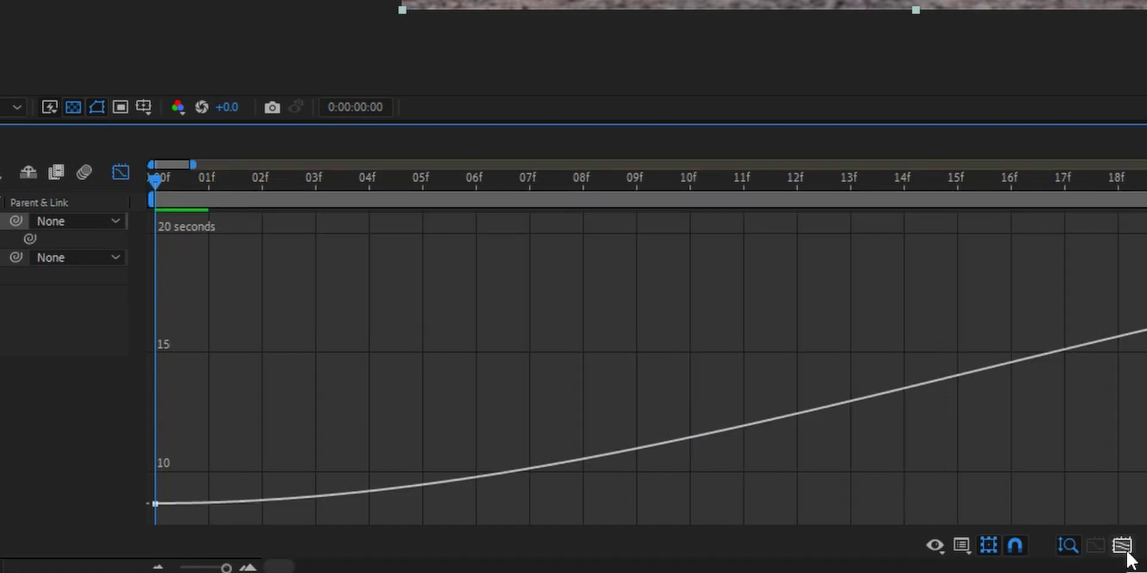
Raise the first keyframe's handle to the 20-second level near frame 8, lower the last keyframe's handle near frame 24, and close the Graph Editor.
{"action": "left_click", "coordinate": [154, 503]}
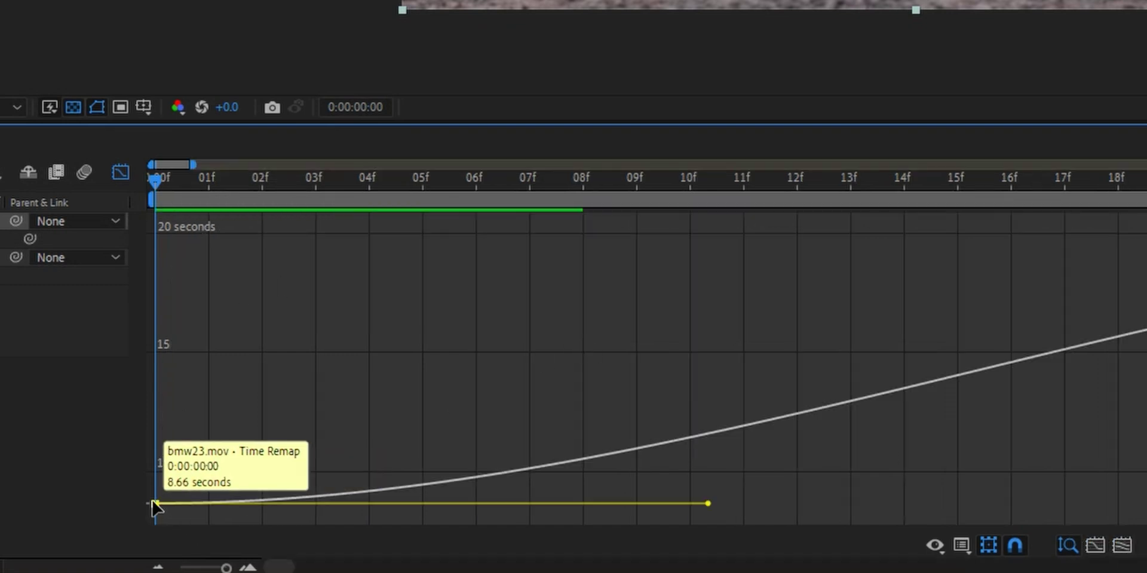
{"action": "left_click_drag", "start_coordinate": [707, 503], "coordinate": [618, 258]}
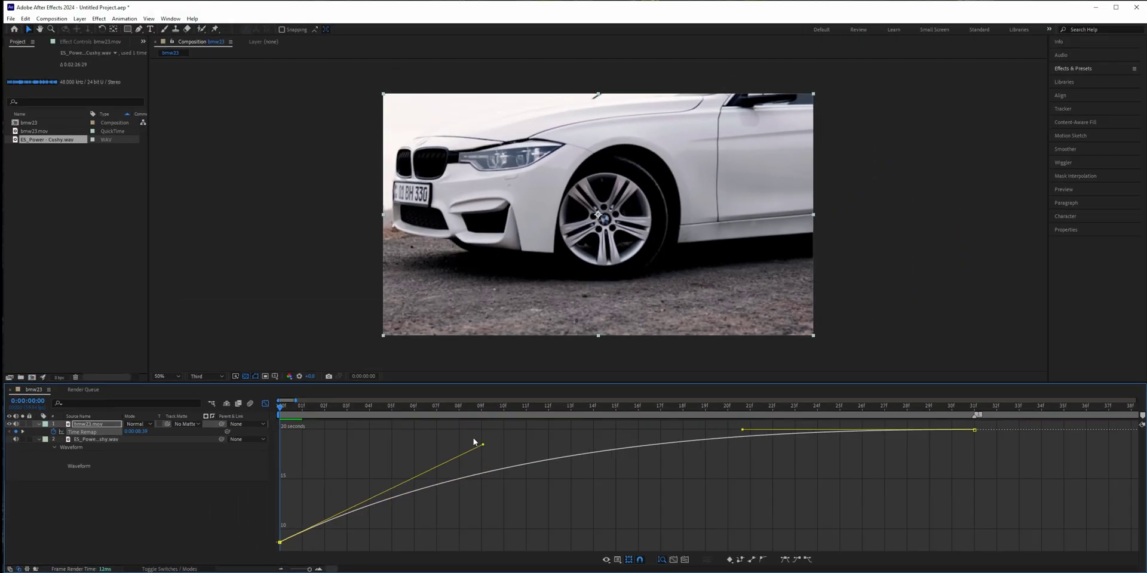
{"action": "left_click_drag", "start_coordinate": [473, 439], "coordinate": [458, 431]}
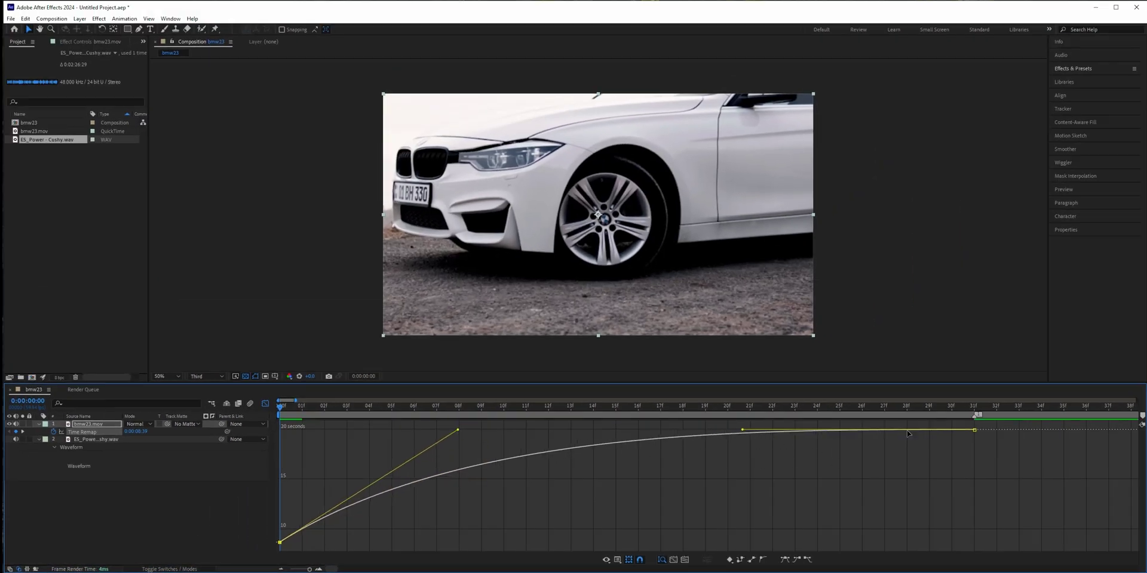
{"action": "left_click_drag", "start_coordinate": [742, 430], "coordinate": [814, 553]}
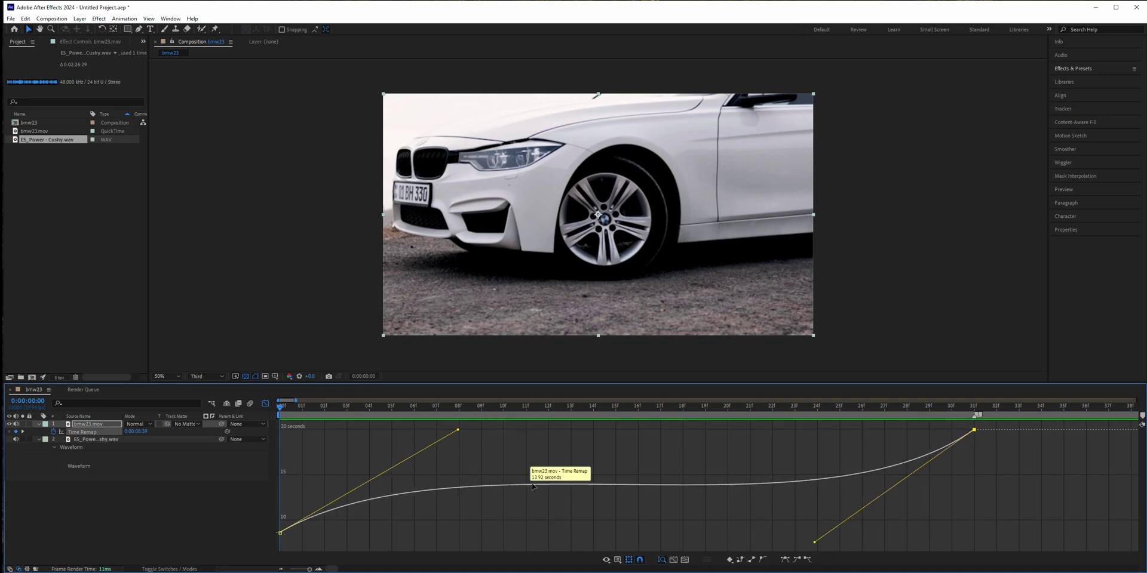
{"action": "left_click", "coordinate": [265, 403]}
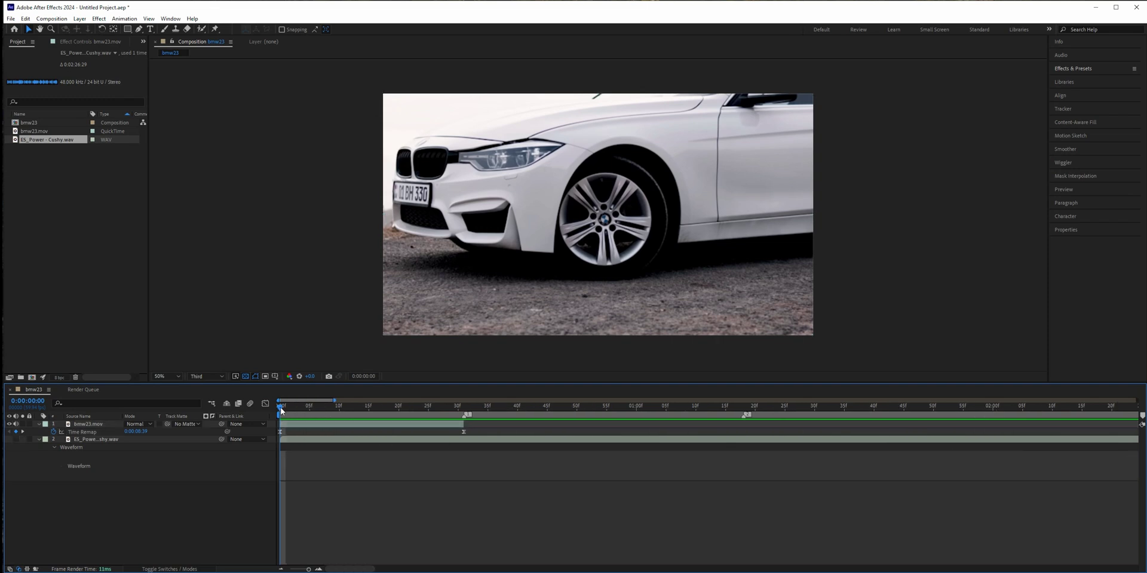
{"action": "mouse_move", "coordinate": [281, 407]}
{"action": "left_mouse_down"}
{"action": "mouse_move", "coordinate": [477, 407]}
{"action": "mouse_move", "coordinate": [281, 407]}
{"action": "left_mouse_up"}
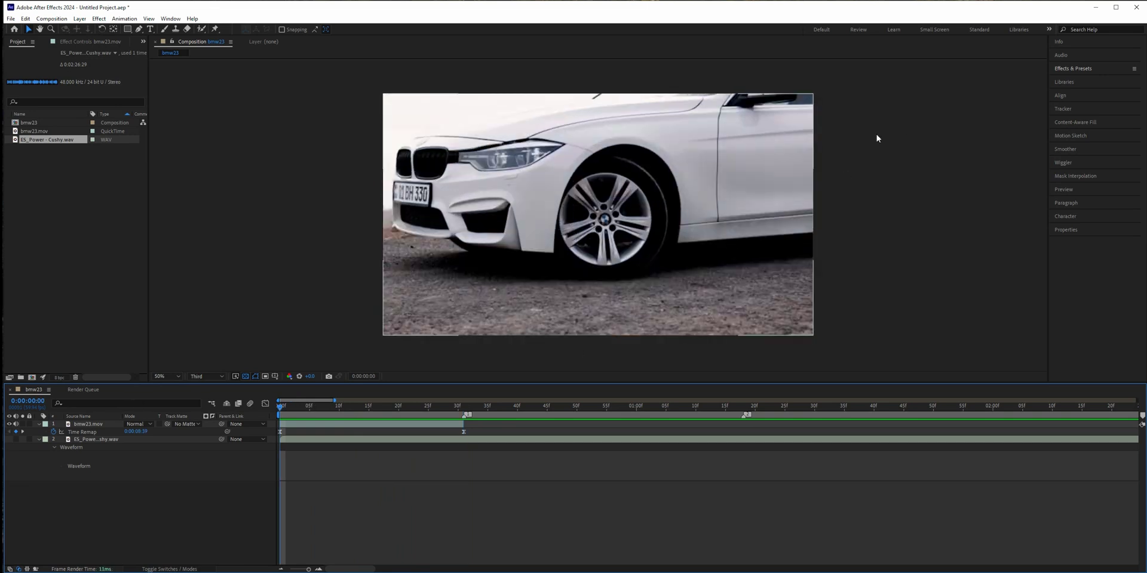
Find the RSMB effect by searching for "rsmb", apply it to the bmw23.mov layer, and preview the clip.
{"action": "left_click", "coordinate": [408, 425]}
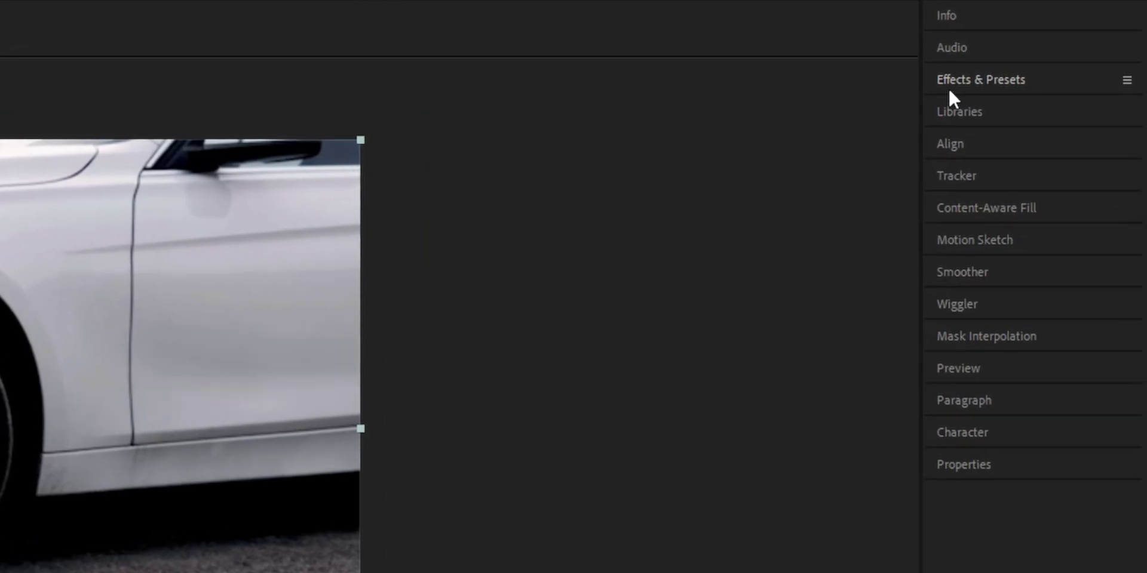
{"action": "left_click", "coordinate": [959, 86]}
{"action": "left_click", "coordinate": [982, 108]}
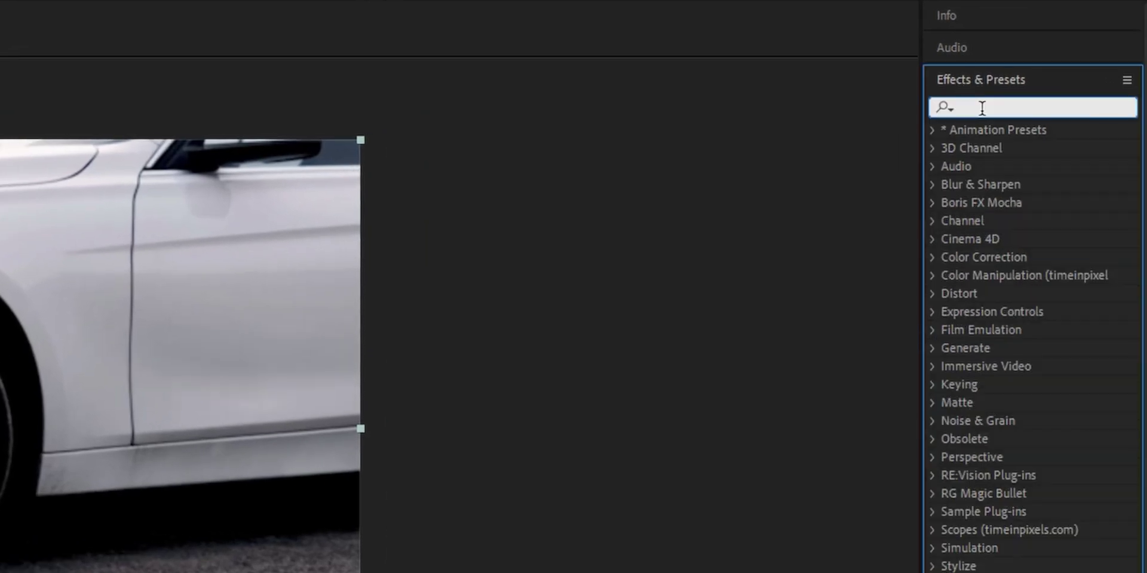
{"action": "type", "text": "rsmb"}
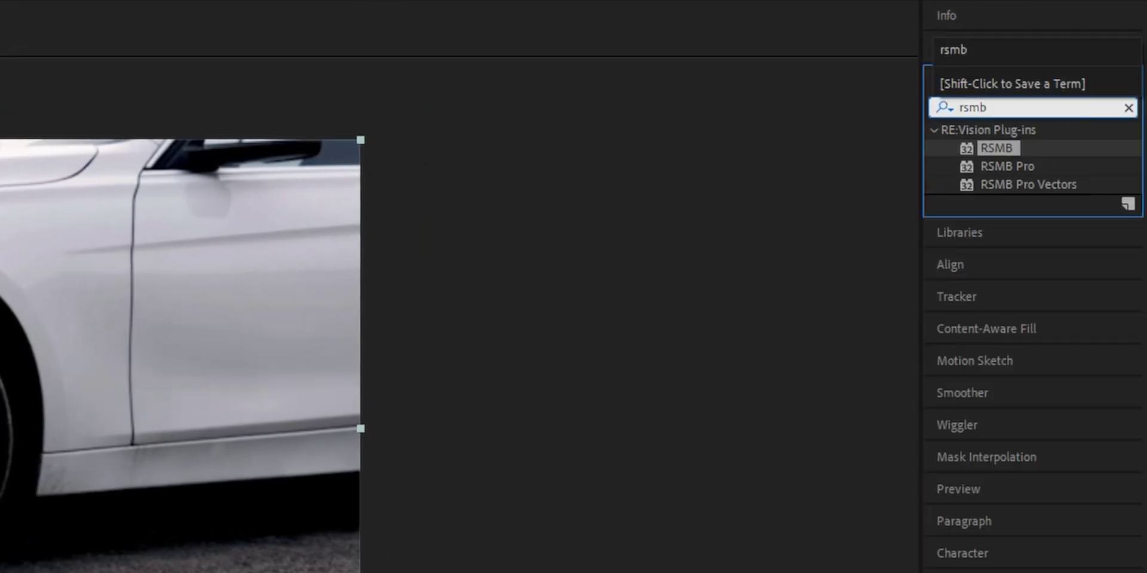
{"action": "left_click_drag", "start_coordinate": [996, 148], "coordinate": [388, 427]}
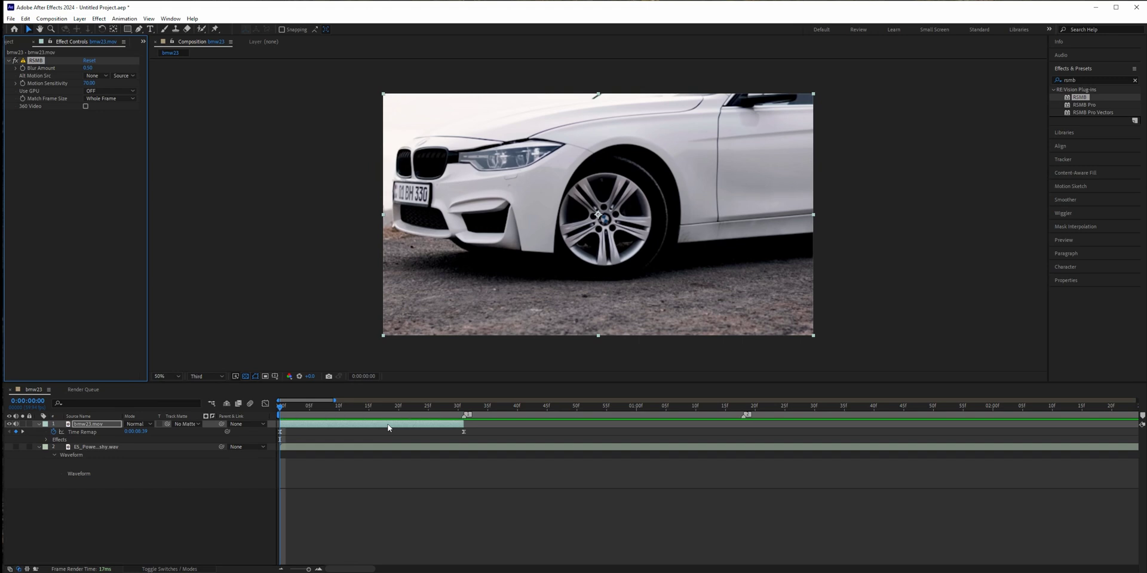
{"action": "key", "text": "space"}
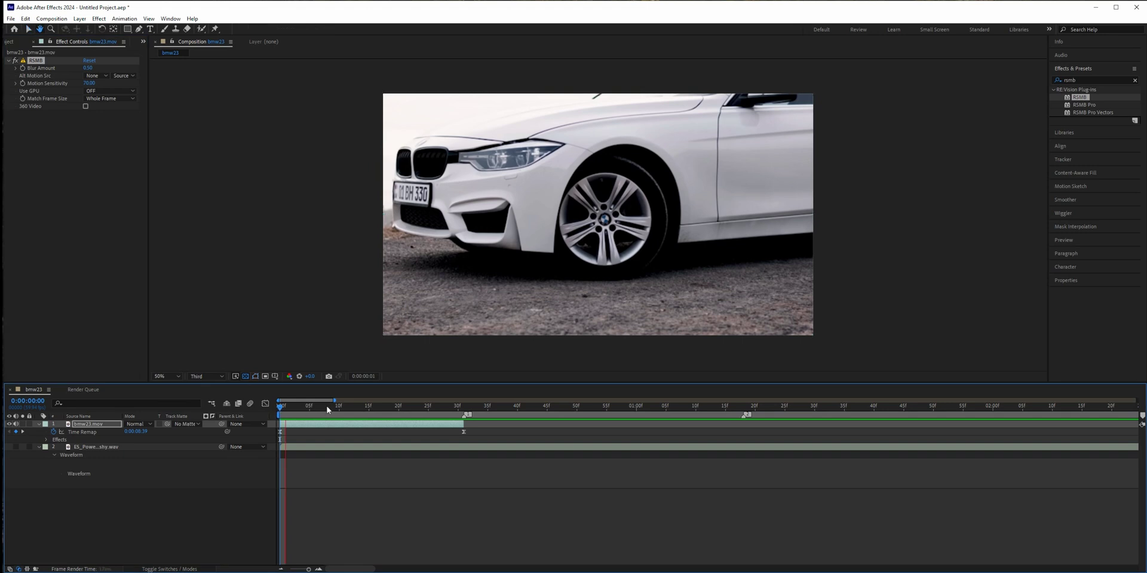